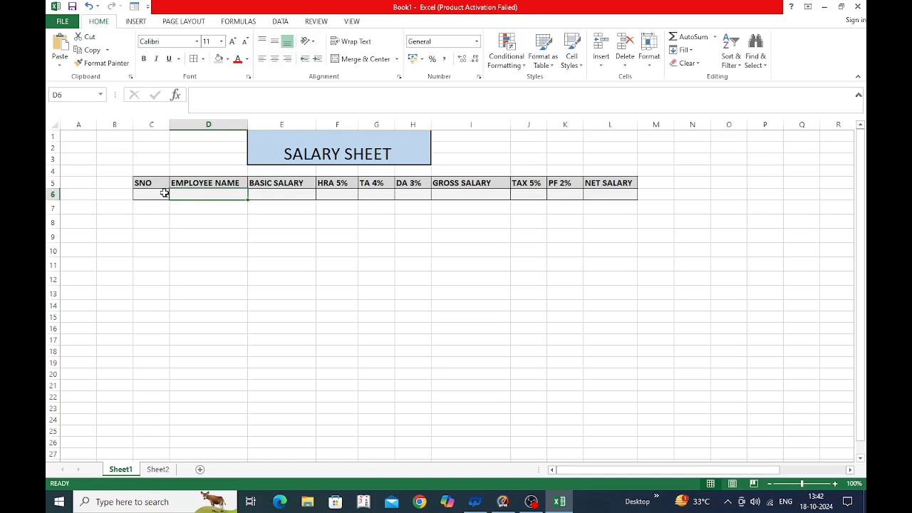
Enter the employee's first name in D6 and a basic salary of 20000 in E6.
{"action": "type", "text": "Sl"}
{"action": "type", "text": "YA"}
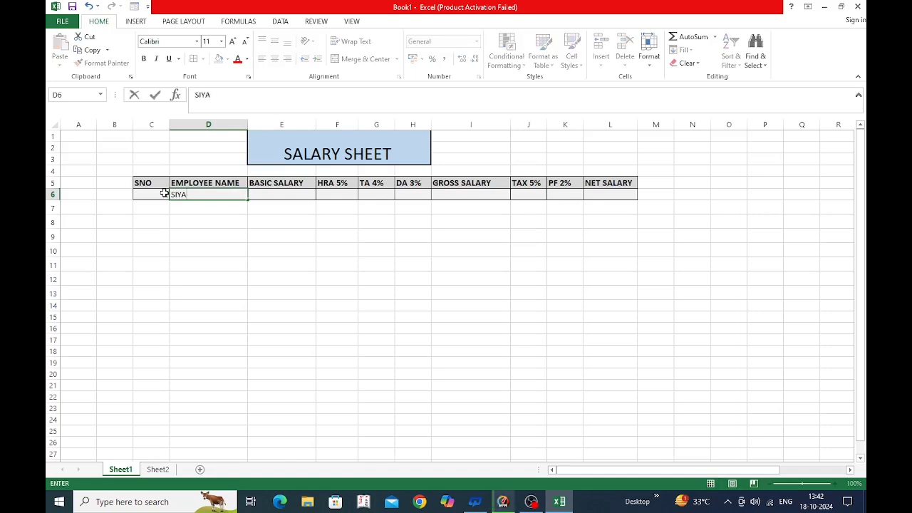
{"action": "key", "text": "Tab"}
{"action": "type", "text": "20000"}
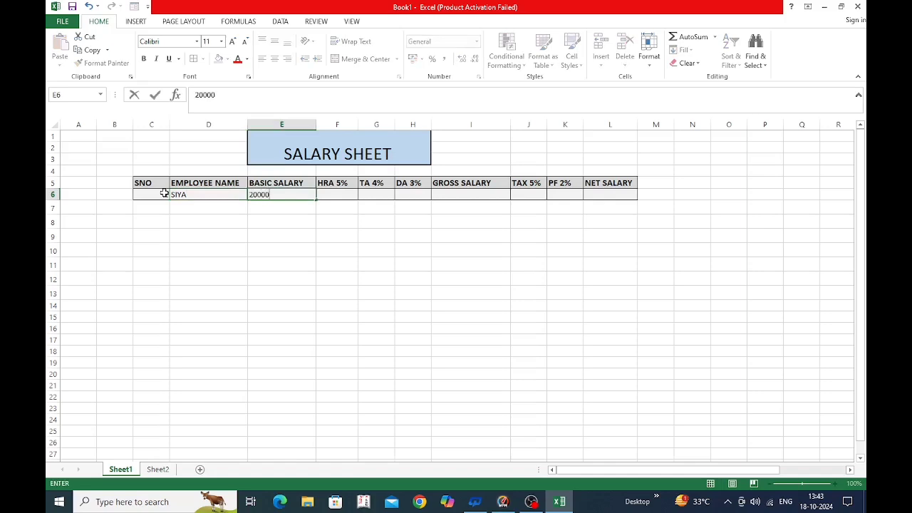
{"action": "key", "text": "ctrl+Return"}
Calculate the HRA in F6 as 5% of the basic salary with the formula =E6*5%.
{"action": "key", "text": "Tab"}
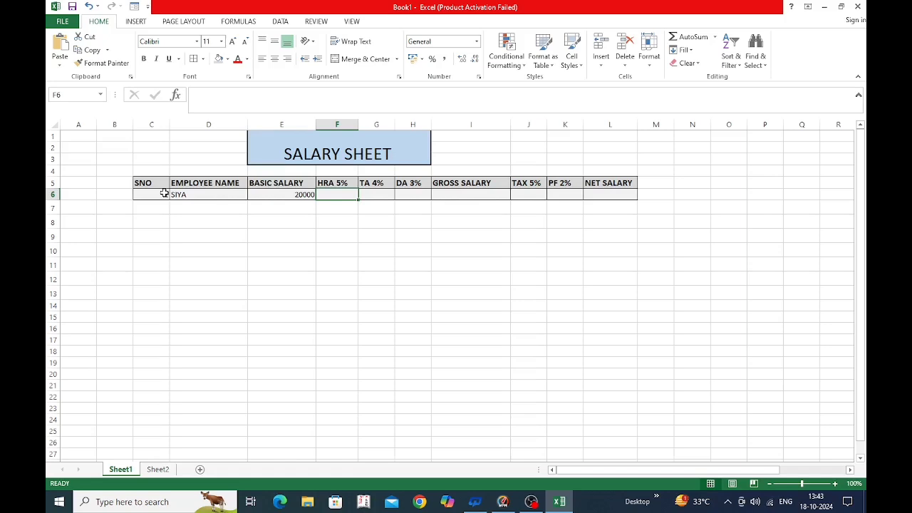
{"action": "type", "text": "="}
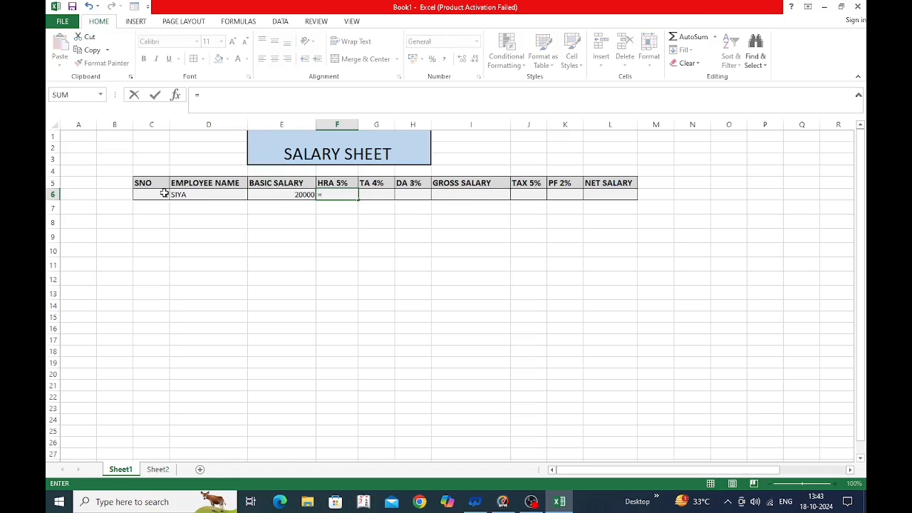
{"action": "key", "text": "Left"}
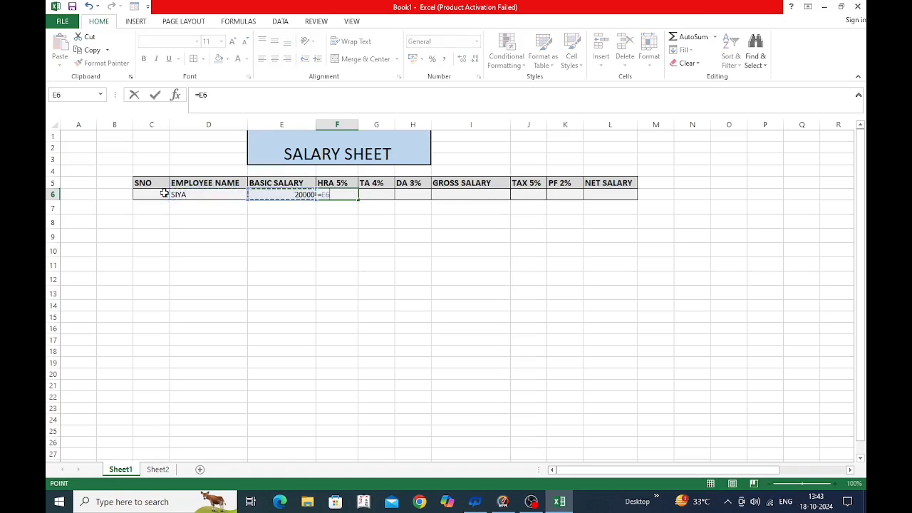
{"action": "type", "text": "*5%"}
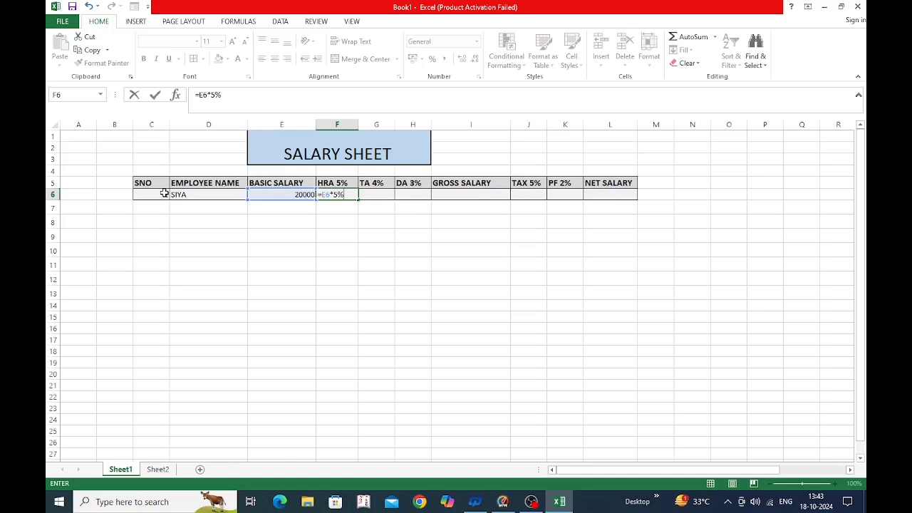
{"action": "key", "text": "Return"}
Calculate the TA in G6 as 4% of the basic salary with the formula =E6*4%.
{"action": "key", "text": "Up"}
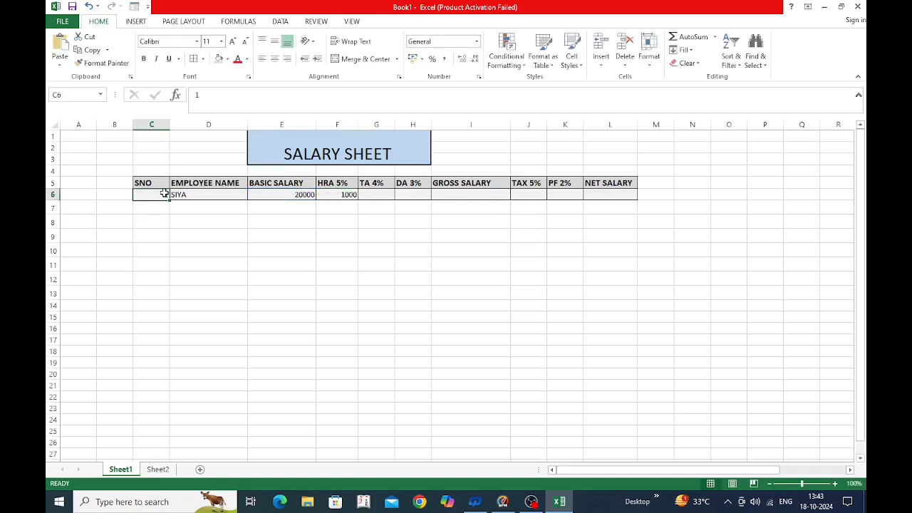
{"action": "key", "text": "Right"}
{"action": "key", "text": "Right"}
{"action": "key", "text": "Right"}
{"action": "key", "text": "Right"}
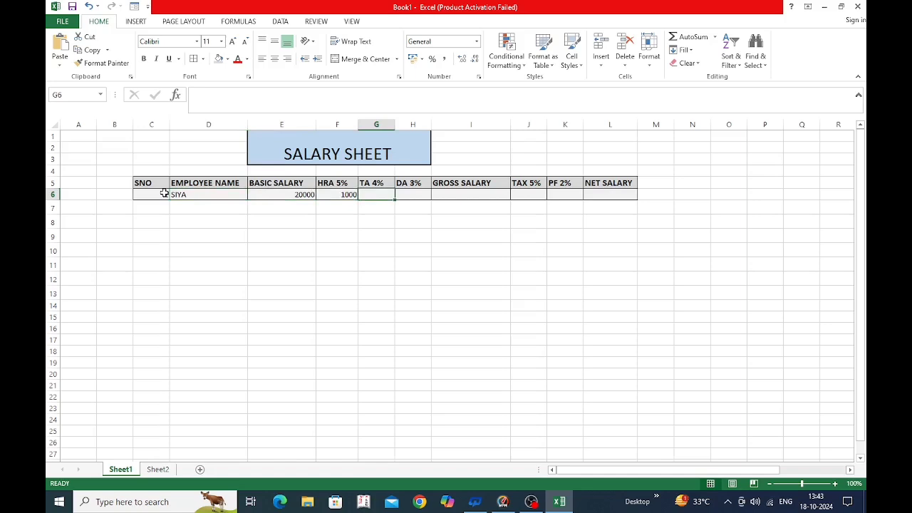
{"action": "type", "text": "="}
{"action": "key", "text": "Left"}
{"action": "key", "text": "Left"}
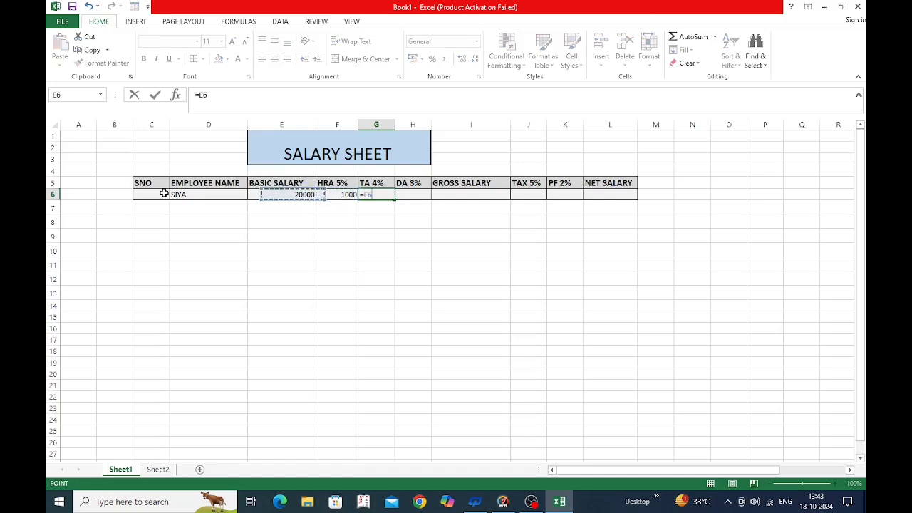
{"action": "type", "text": "*"}
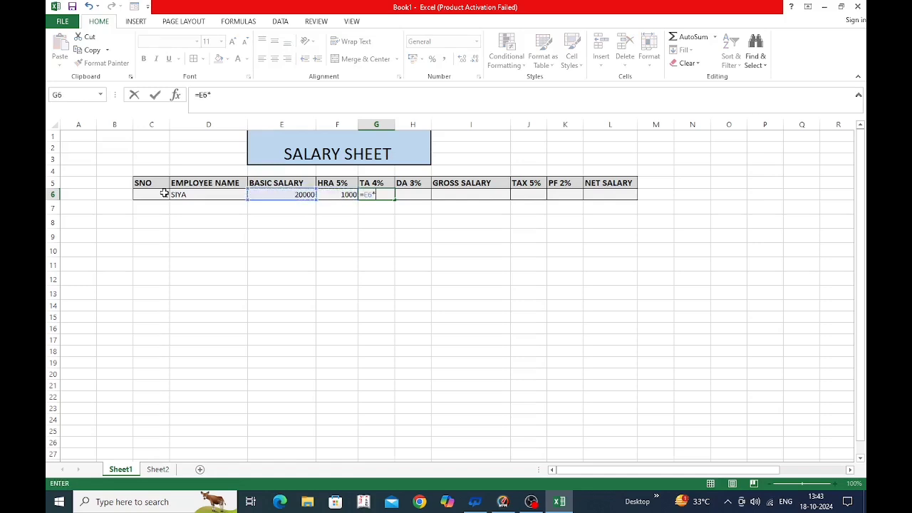
{"action": "type", "text": "4"}
{"action": "key", "text": "Return"}
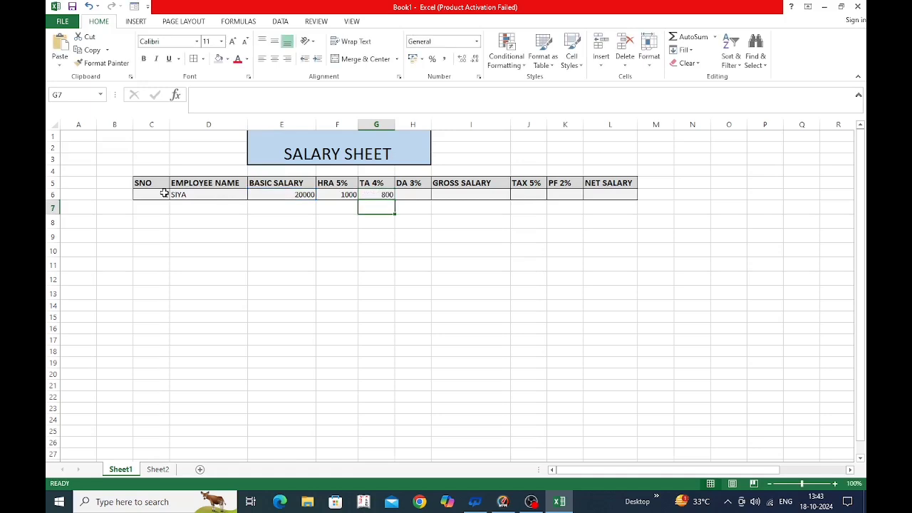
Calculate the DA in H6 as 3% of the basic salary with the formula =E6*3%.
{"action": "key", "text": "Up"}
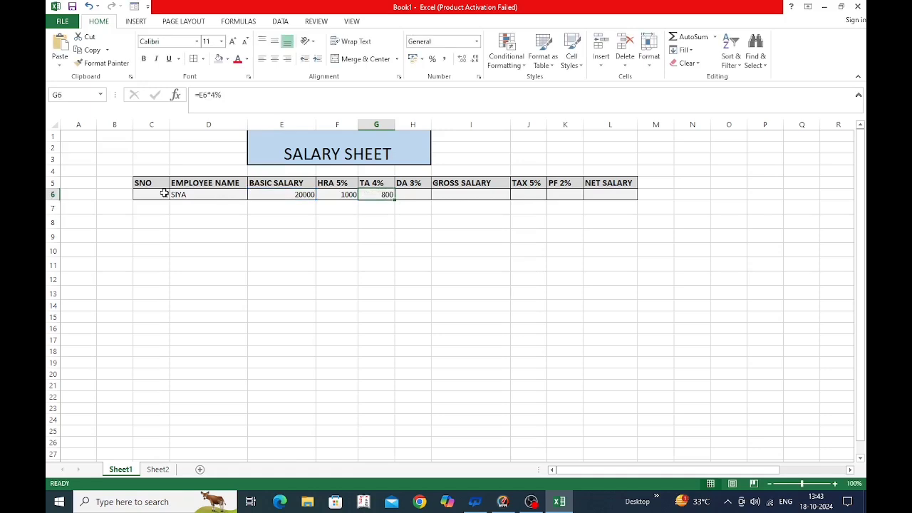
{"action": "key", "text": "Right"}
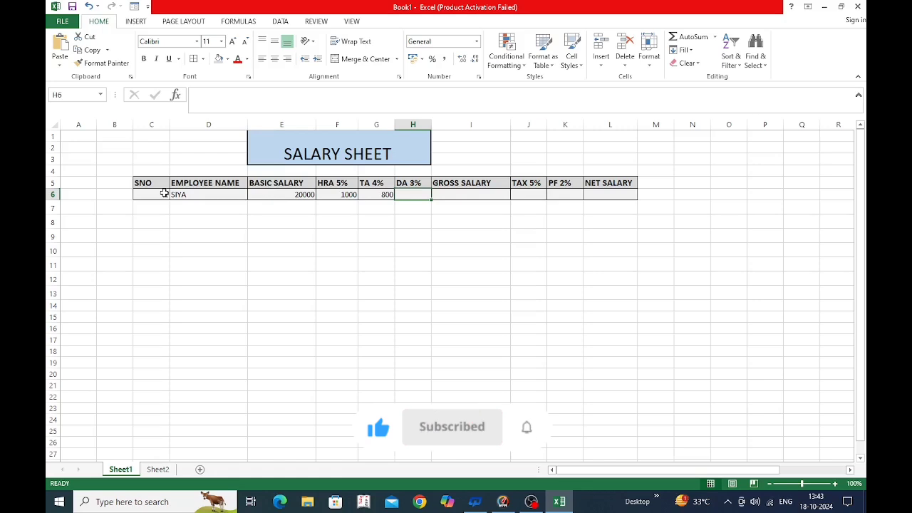
{"action": "type", "text": "="}
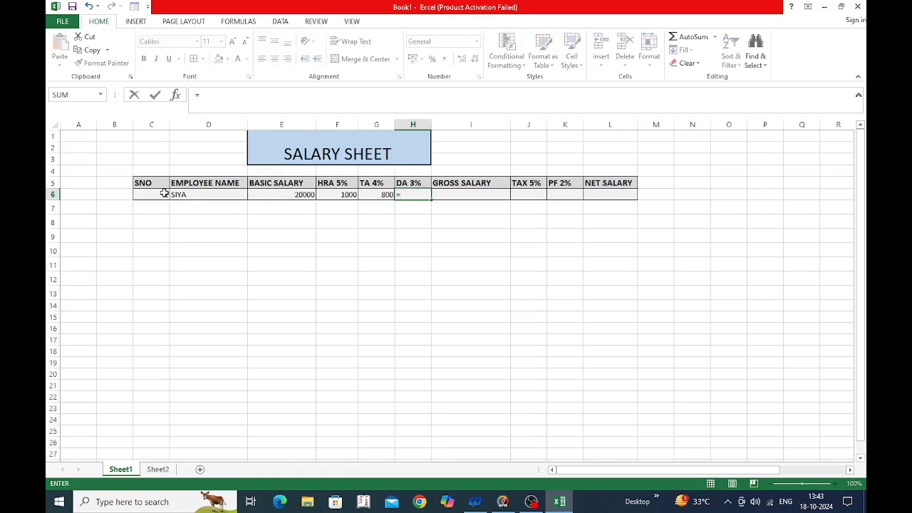
{"action": "key", "text": "Left"}
{"action": "key", "text": "Left"}
{"action": "key", "text": "Left"}
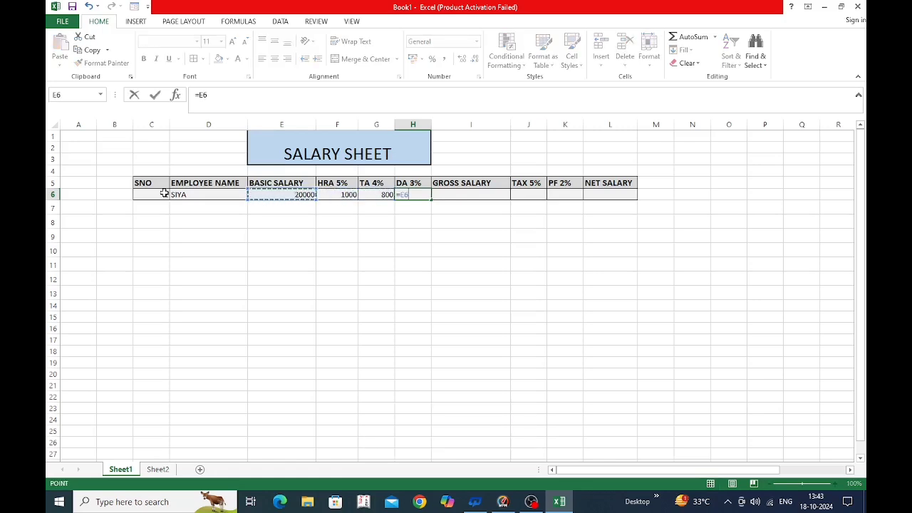
{"action": "type", "text": "*3"}
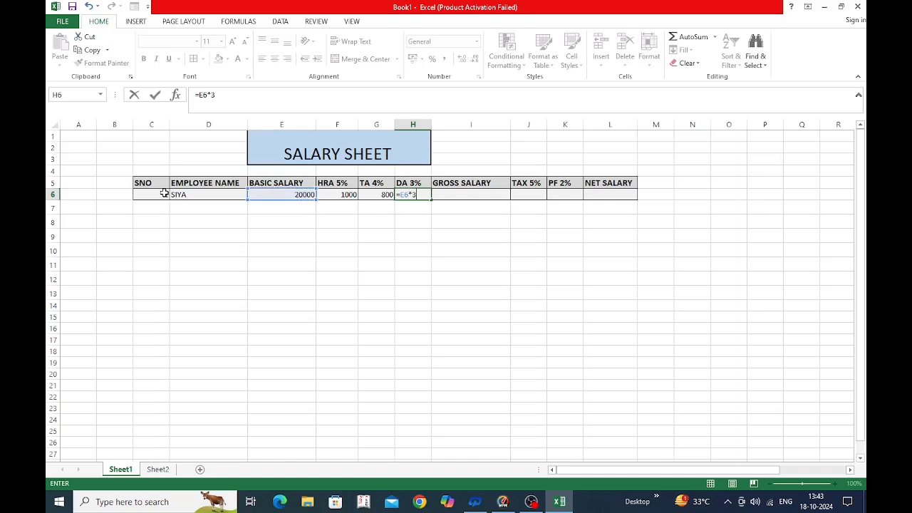
{"action": "type", "text": "%"}
{"action": "key", "text": "Return"}
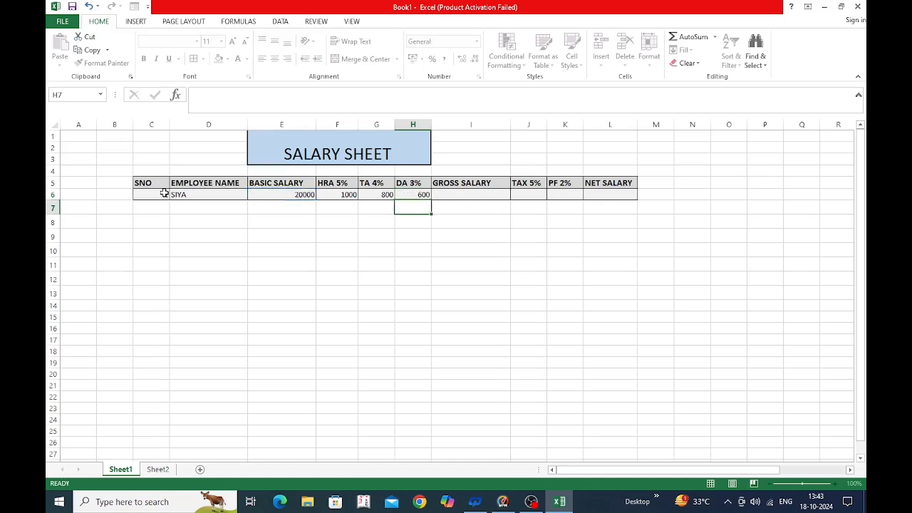
Review the basic salary, HRA, TA and DA cells in row 6 that make up the gross salary.
{"action": "key", "text": "Up"}
{"action": "key", "text": "Right"}
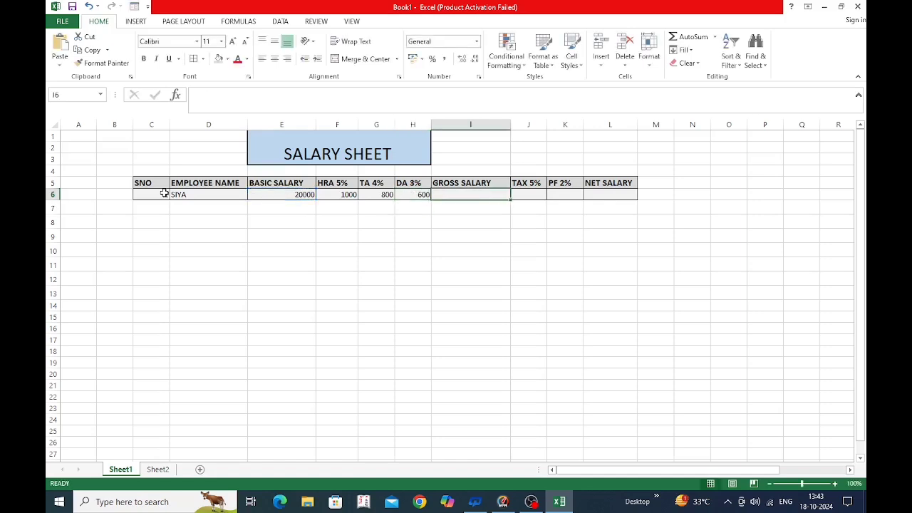
{"action": "key", "text": "Up"}
{"action": "key", "text": "Down"}
{"action": "key", "text": "Up"}
{"action": "key", "text": "Down"}
{"action": "key", "text": "Left"}
{"action": "key", "text": "Left"}
{"action": "key", "text": "Left"}
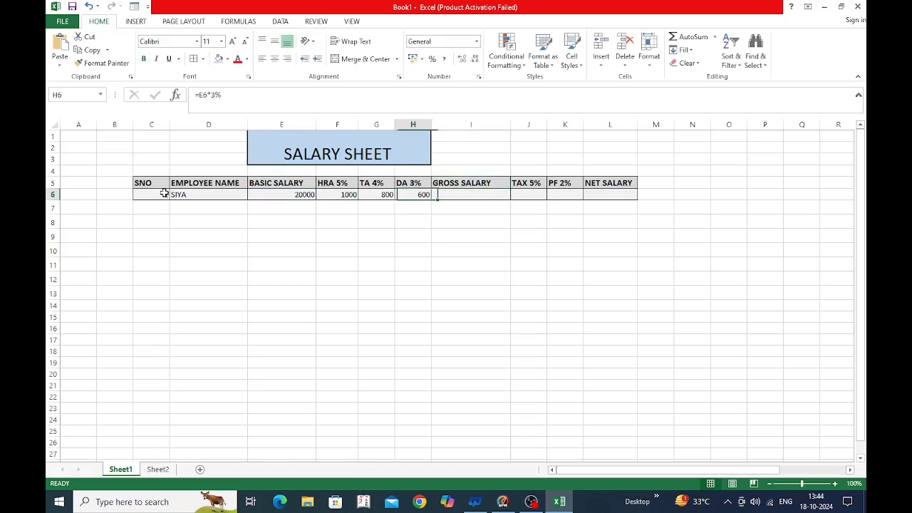
{"action": "key", "text": "Left"}
{"action": "key", "text": "Left"}
{"action": "key", "text": "Right"}
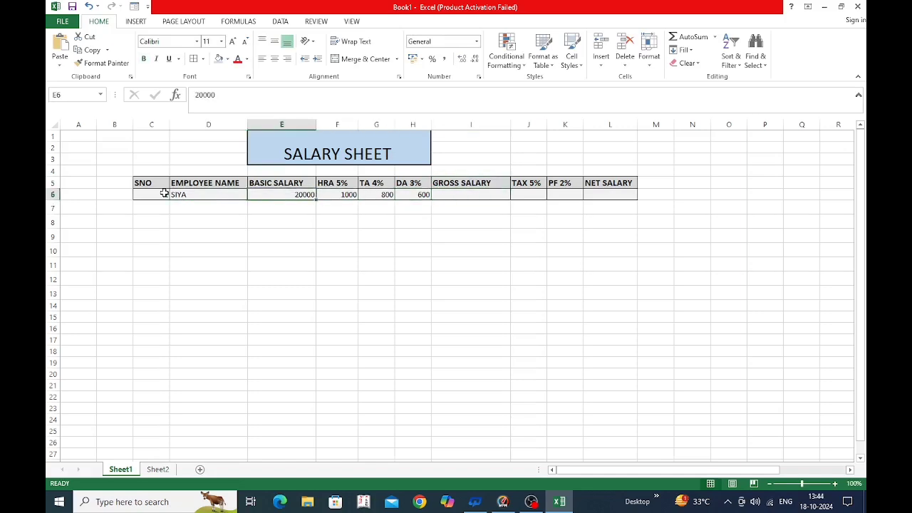
{"action": "key", "text": "Right"}
{"action": "key", "text": "Right"}
{"action": "key", "text": "Right"}
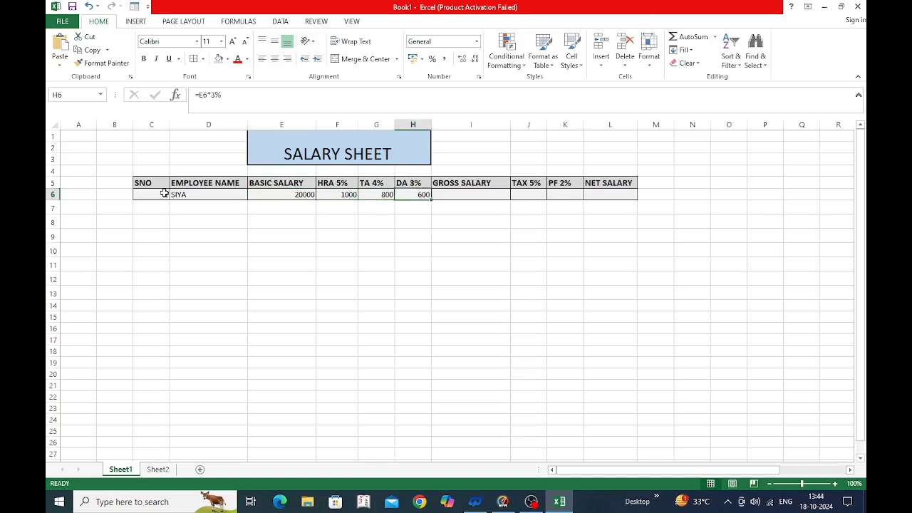
Calculate the gross salary in I6 by totalling basic salary through DA with =SUM(E6:H6).
{"action": "key", "text": "Right"}
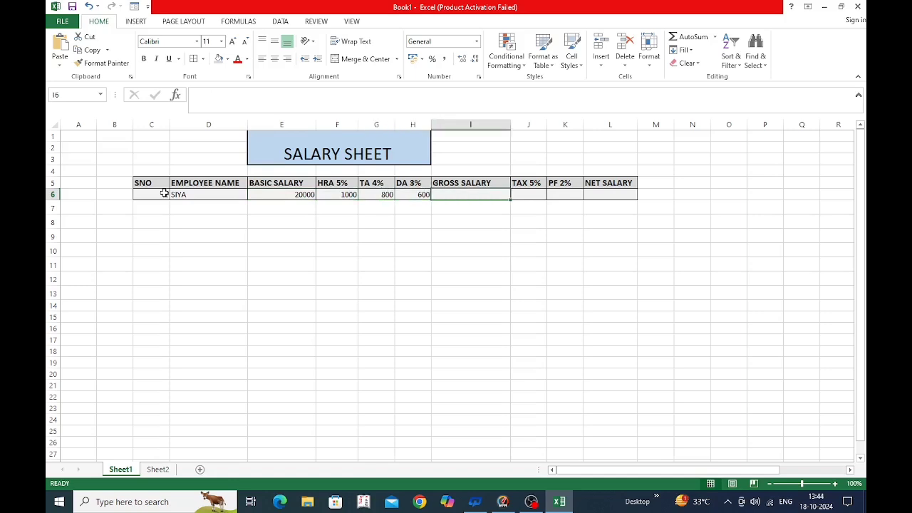
{"action": "type", "text": "=SUM"}
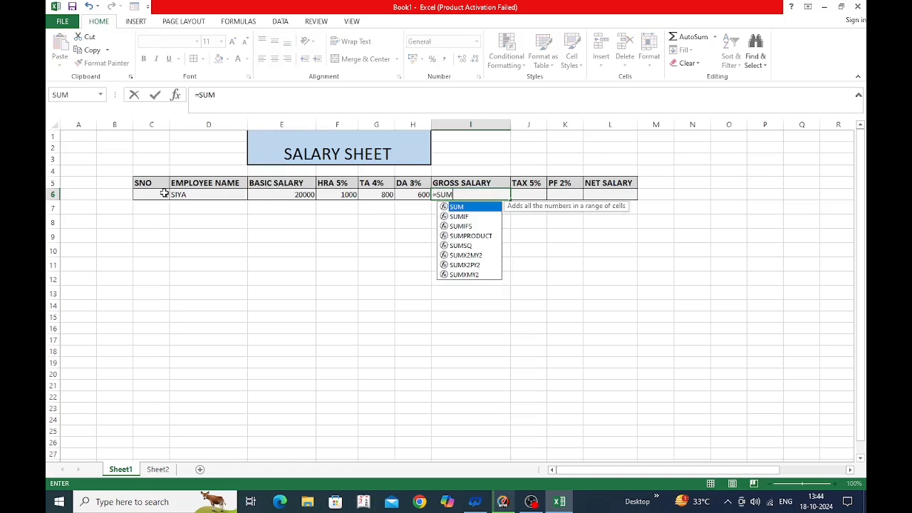
{"action": "type", "text": "("}
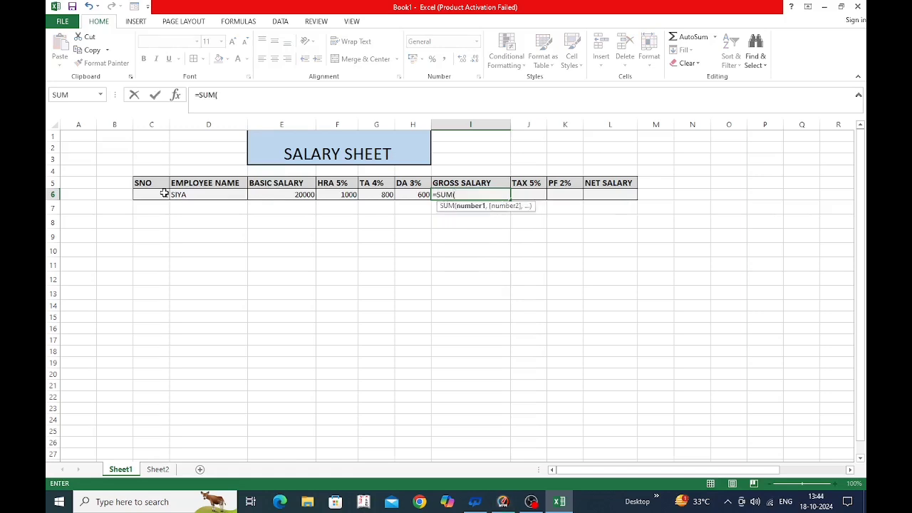
{"action": "key", "text": "Left"}
{"action": "key", "text": "Left"}
{"action": "key", "text": "Left"}
{"action": "key", "text": "Left"}
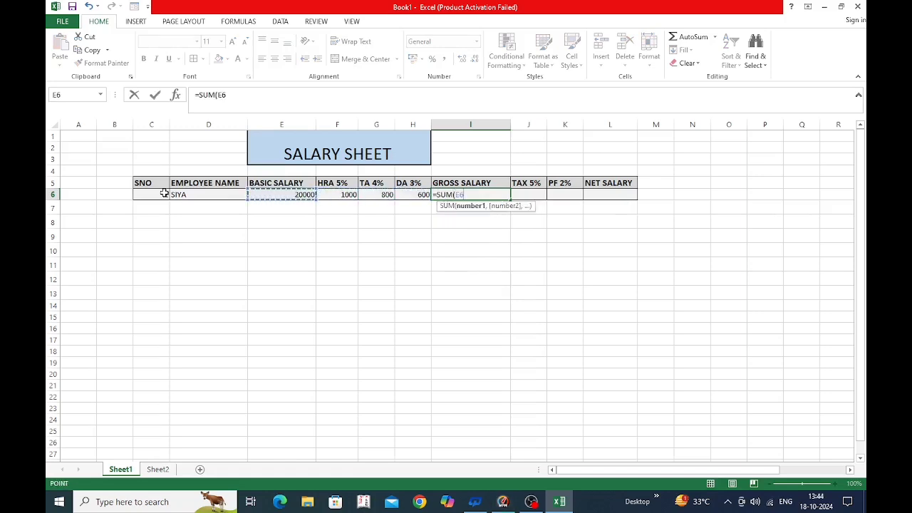
{"action": "key", "text": "shift+Right"}
{"action": "key", "text": "shift+Right"}
{"action": "key", "text": "shift+Right"}
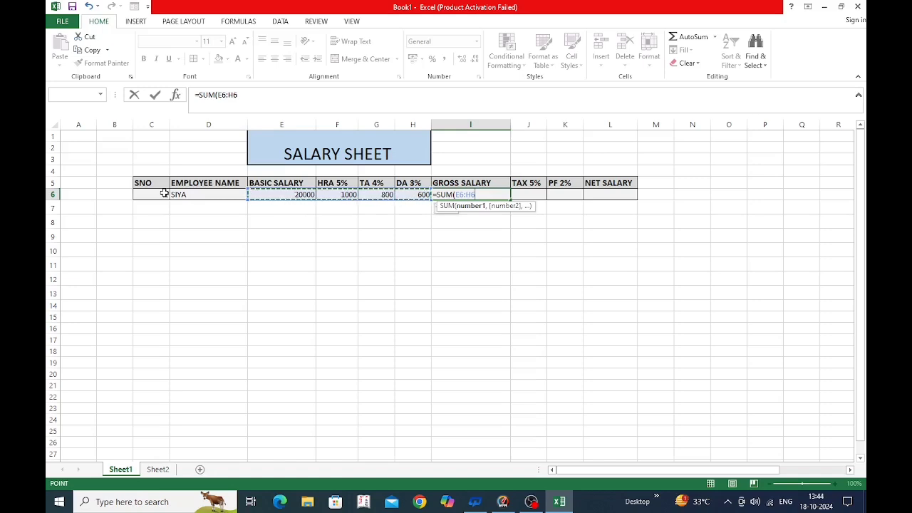
{"action": "type", "text": ")"}
{"action": "key", "text": "Return"}
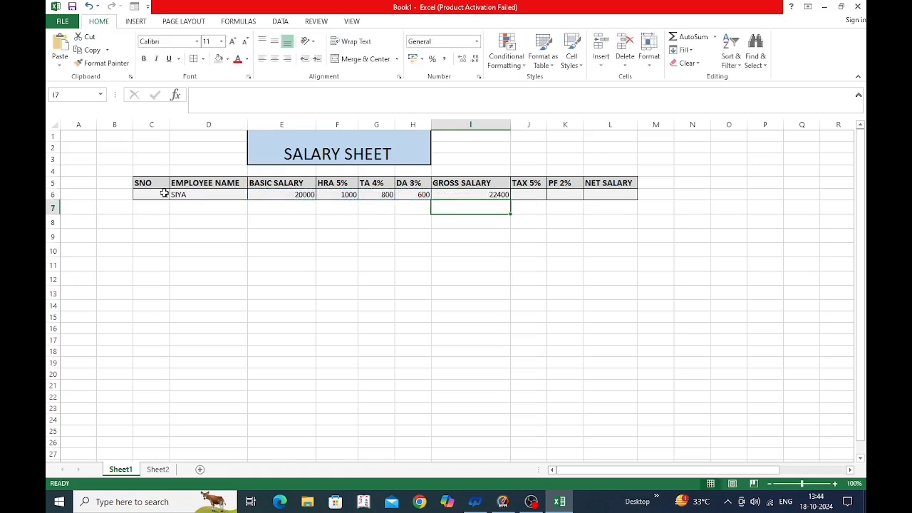
Look over row 6 from the basic salary through the gross salary to the tax and PF cells.
{"action": "left_click", "coordinate": [290, 193]}
{"action": "key", "text": "Right"}
{"action": "key", "text": "Right"}
{"action": "key", "text": "Right"}
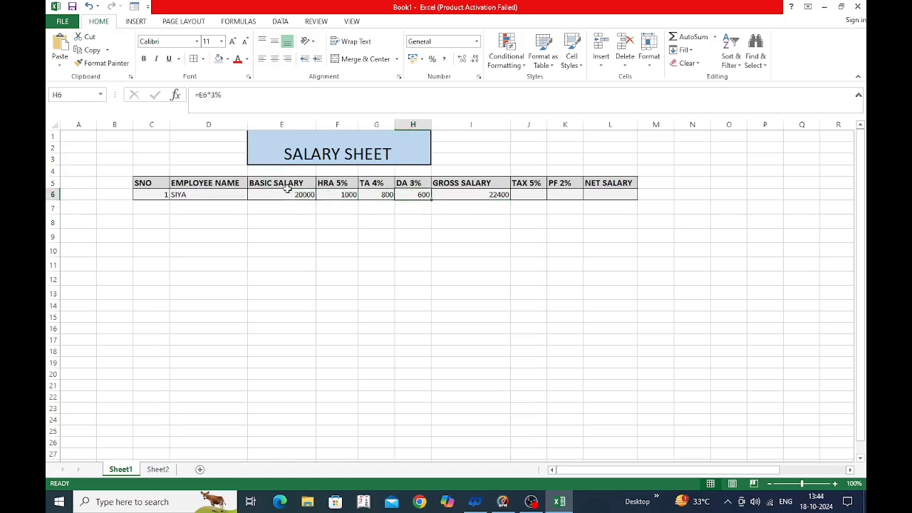
{"action": "key", "text": "Right"}
{"action": "key", "text": "Right"}
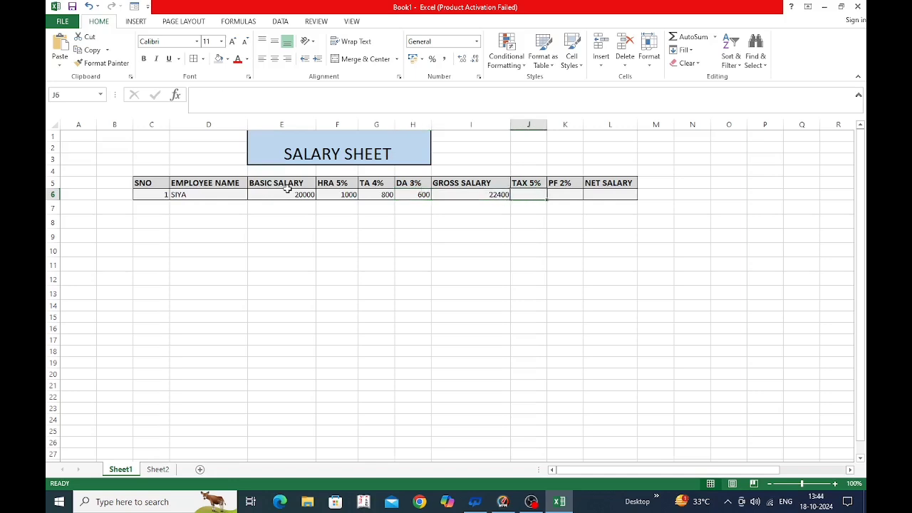
{"action": "key", "text": "Right"}
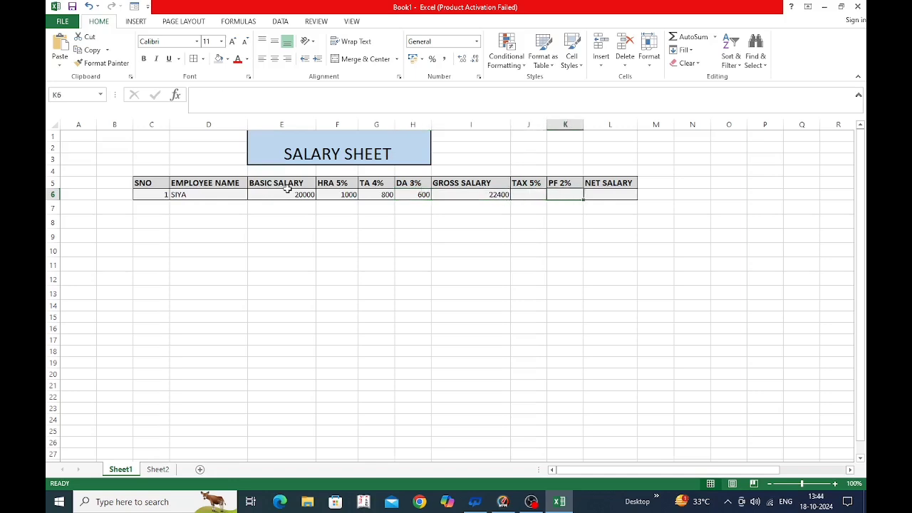
Calculate the tax in J6 as 5% of the gross salary with the formula =I6*5%.
{"action": "key", "text": "Left"}
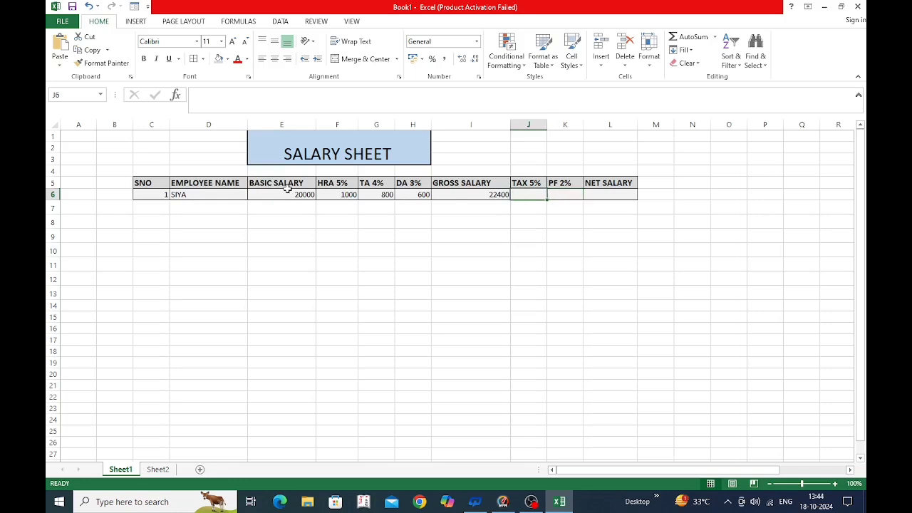
{"action": "key", "text": "Up"}
{"action": "key", "text": "Down"}
{"action": "type", "text": "="}
{"action": "key", "text": "Left"}
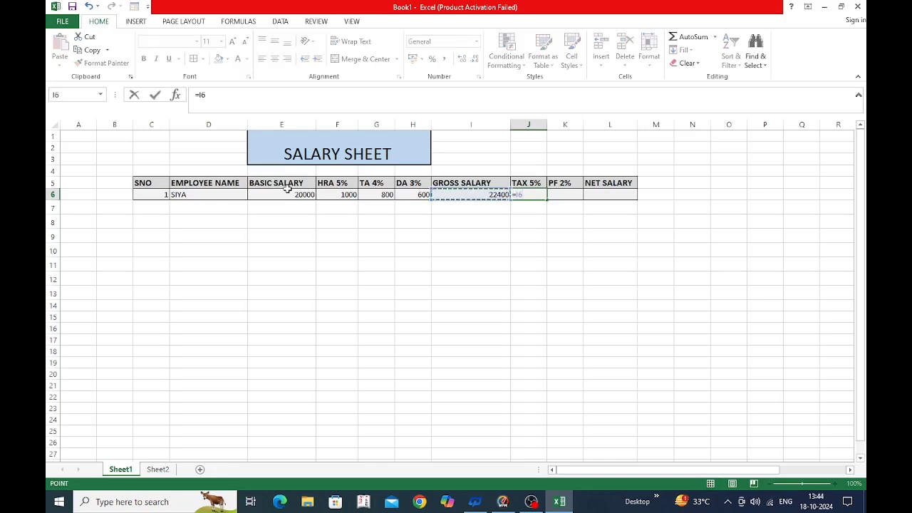
{"action": "type", "text": "*5"}
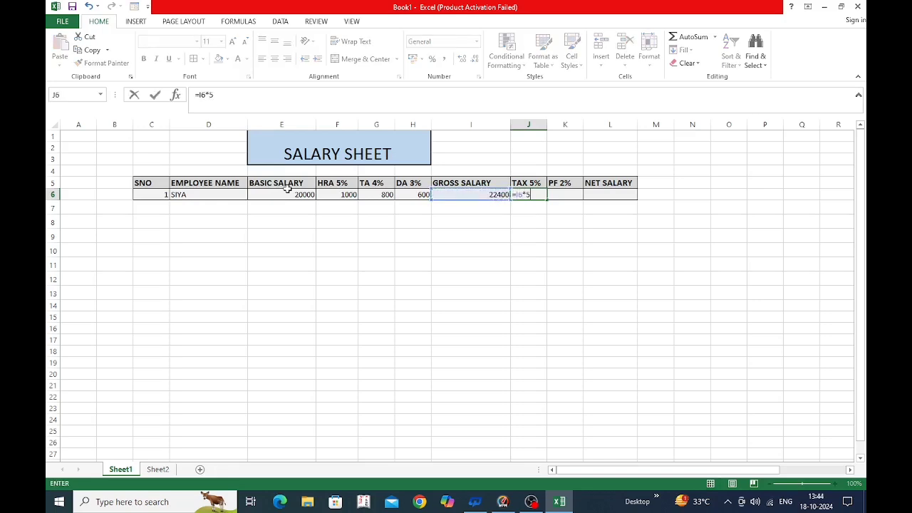
{"action": "type", "text": "%"}
{"action": "key", "text": "Return"}
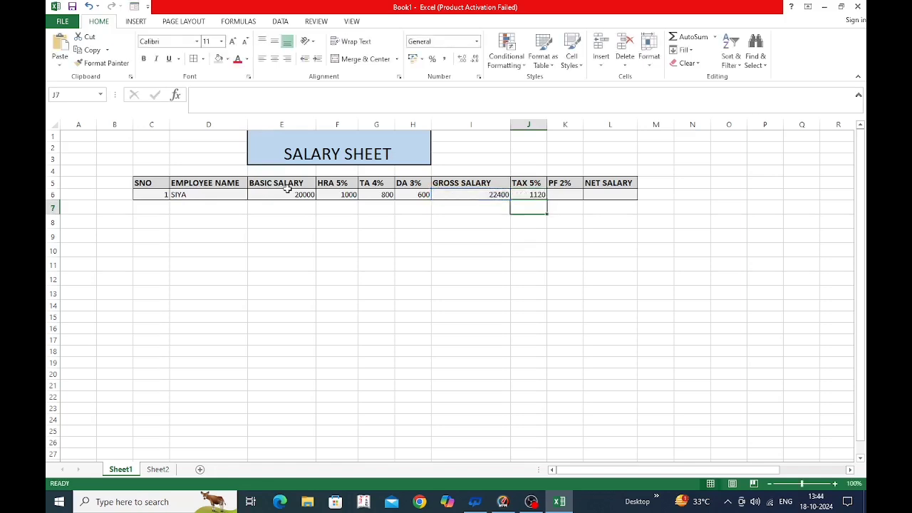
Calculate the PF in K6 as 2% of the gross salary with the formula =I6*2%.
{"action": "key", "text": "Up"}
{"action": "key", "text": "Right"}
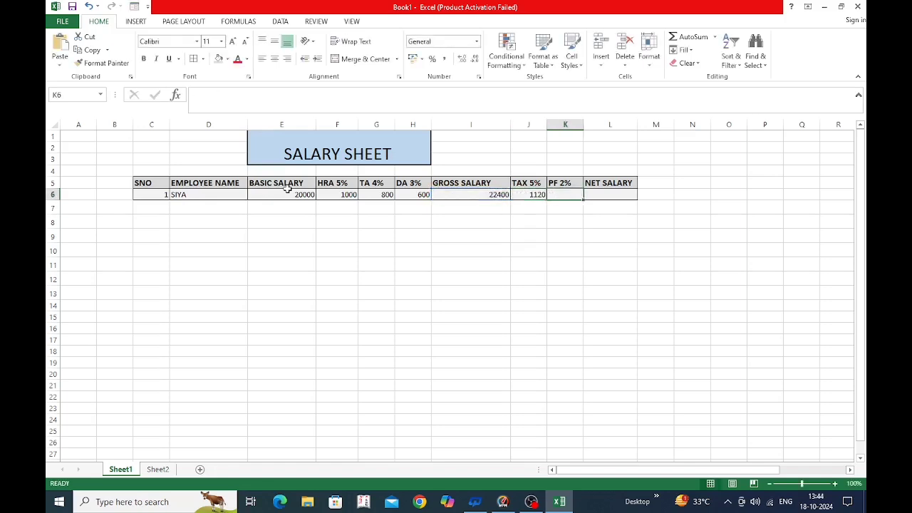
{"action": "type", "text": "="}
{"action": "key", "text": "Left"}
{"action": "key", "text": "Left"}
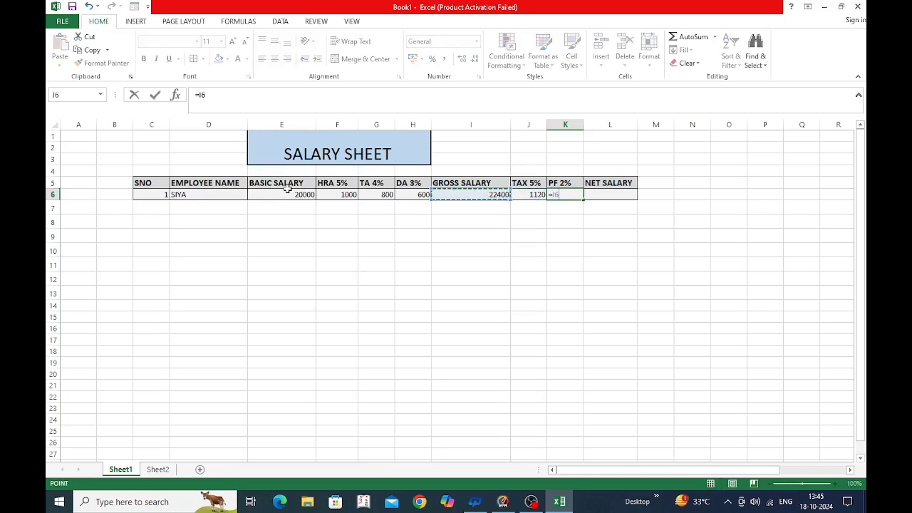
{"action": "type", "text": "*2"}
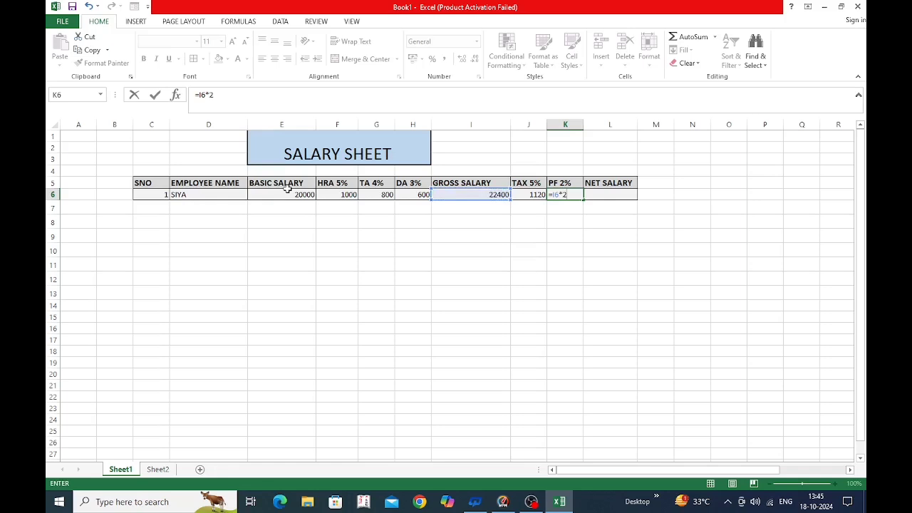
{"action": "type", "text": "%"}
{"action": "key", "text": "Return"}
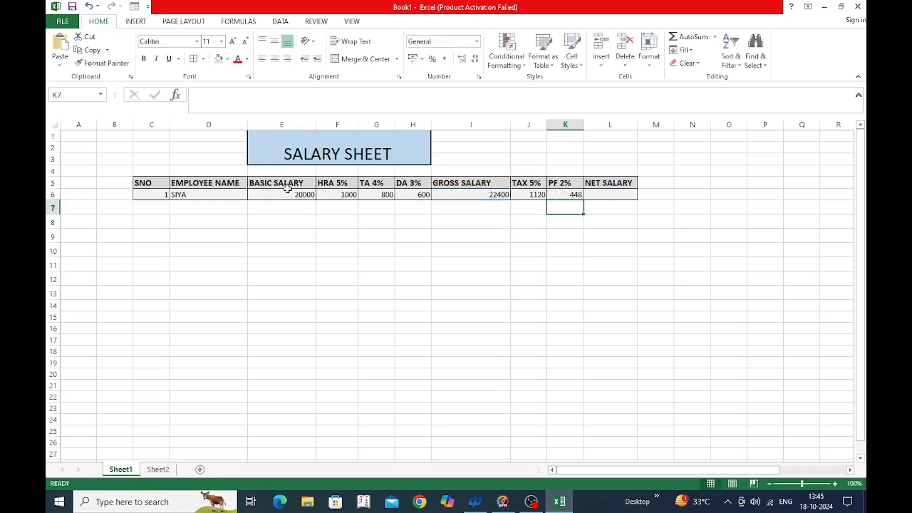
{"action": "key", "text": "Up"}
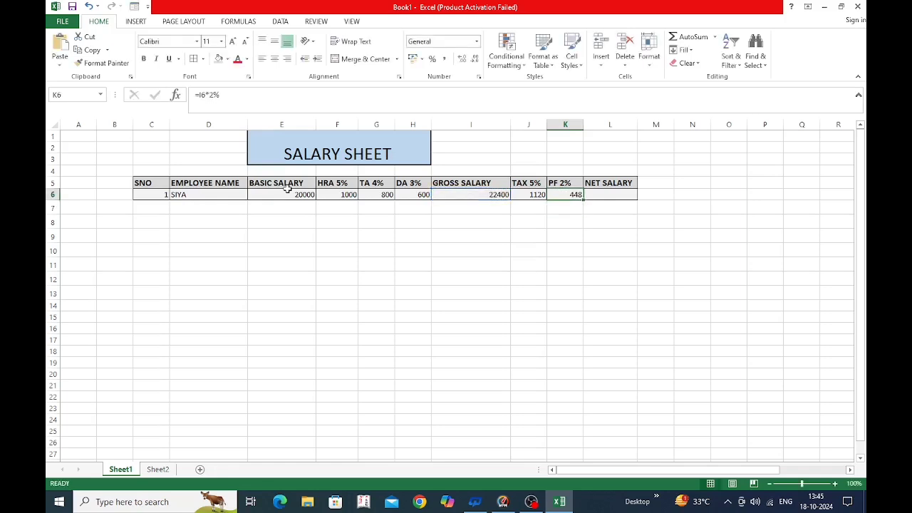
Review the gross salary, tax and PF headings and their row 6 cells that determine the net salary.
{"action": "key", "text": "Up"}
{"action": "key", "text": "Left"}
{"action": "key", "text": "Left"}
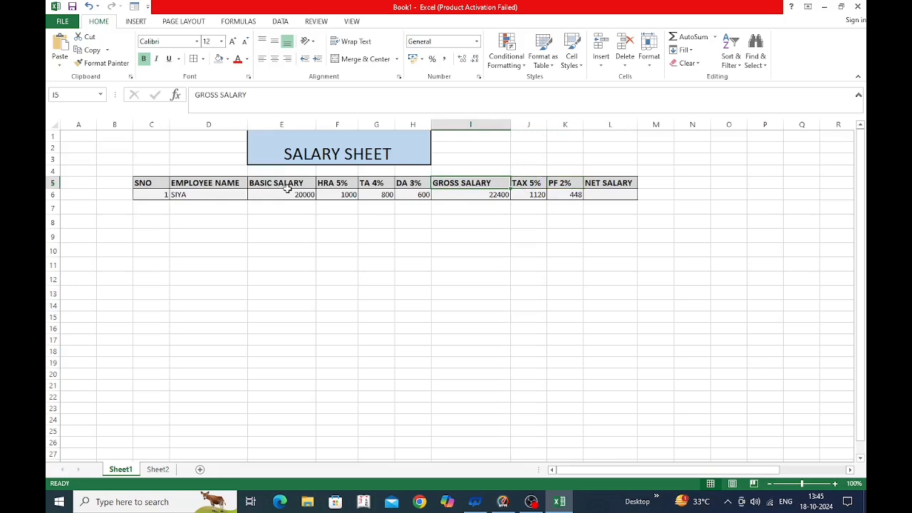
{"action": "key", "text": "Down"}
{"action": "key", "text": "Up"}
{"action": "key", "text": "Down"}
{"action": "key", "text": "Right"}
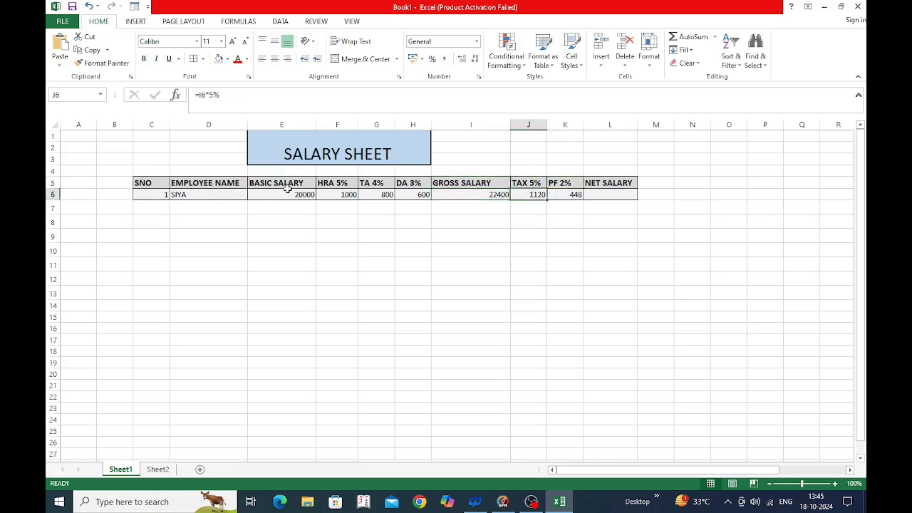
{"action": "key", "text": "Right"}
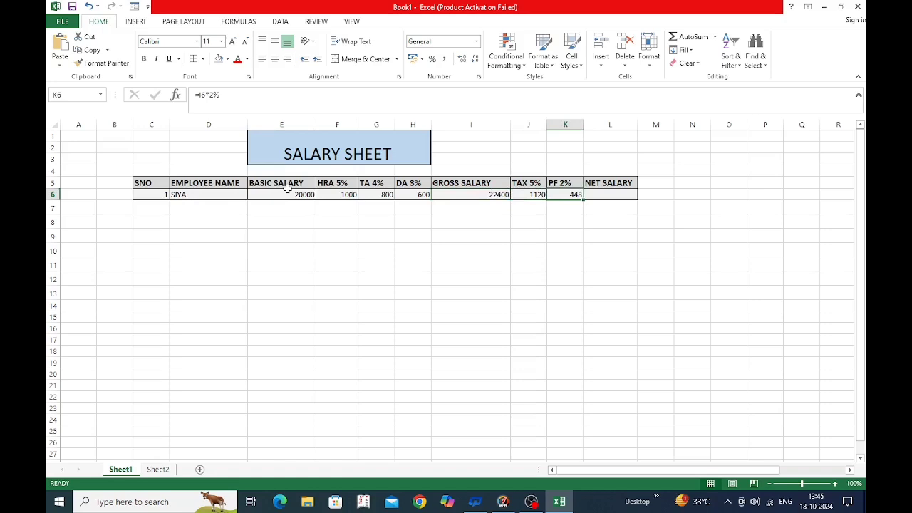
{"action": "key", "text": "Up"}
{"action": "key", "text": "Down"}
{"action": "key", "text": "Up"}
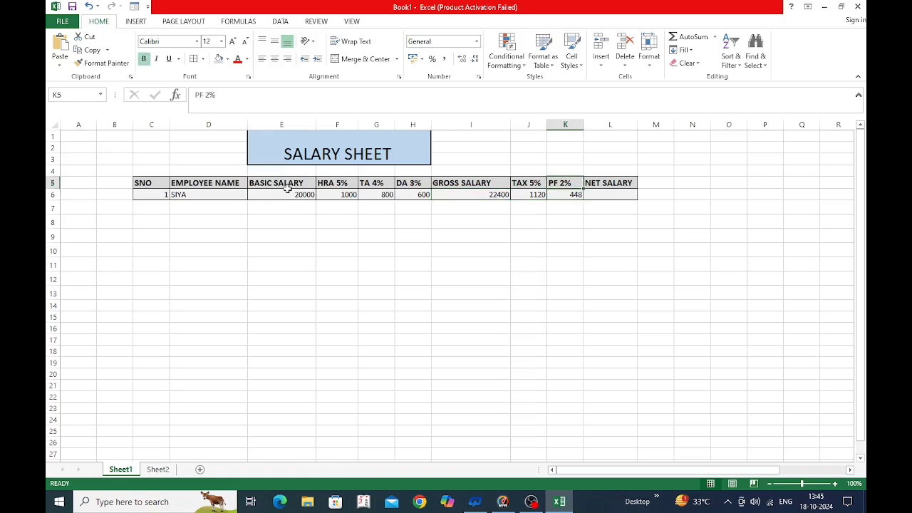
{"action": "key", "text": "Down"}
Calculate the net salary in L6 by subtracting PF and tax from the gross salary with =I6-K6-J6.
{"action": "key", "text": "Right"}
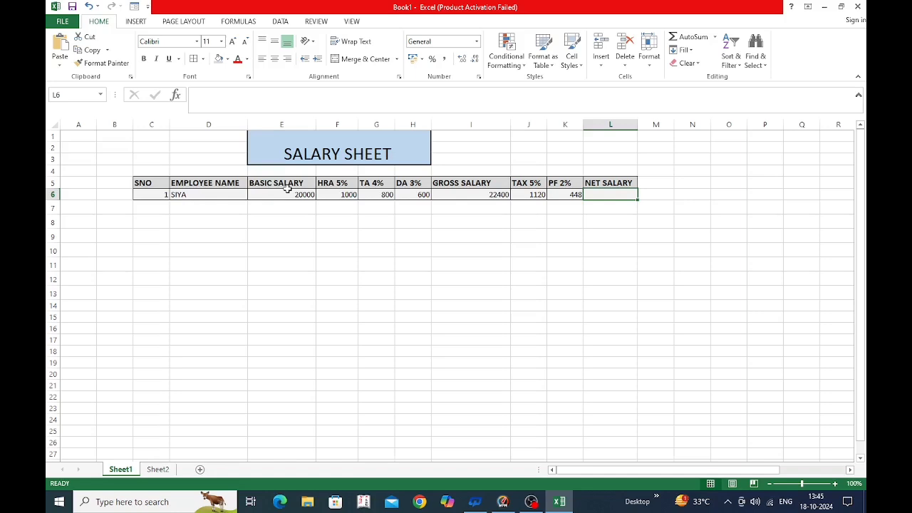
{"action": "type", "text": "="}
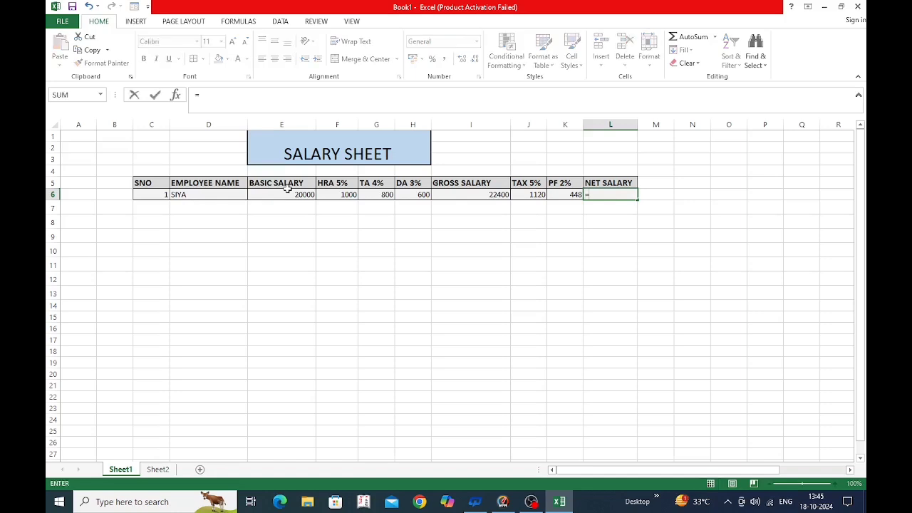
{"action": "key", "text": "Left"}
{"action": "key", "text": "Left"}
{"action": "key", "text": "Left"}
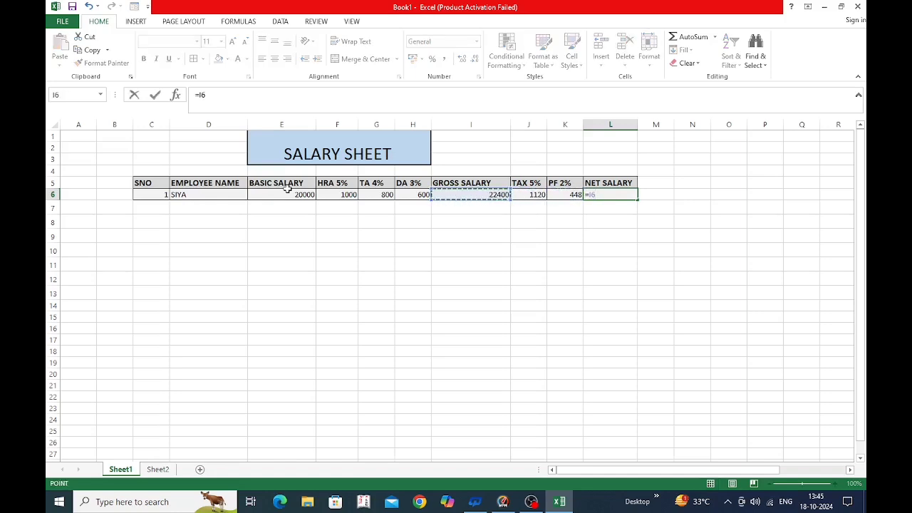
{"action": "type", "text": "-"}
{"action": "key", "text": "Left"}
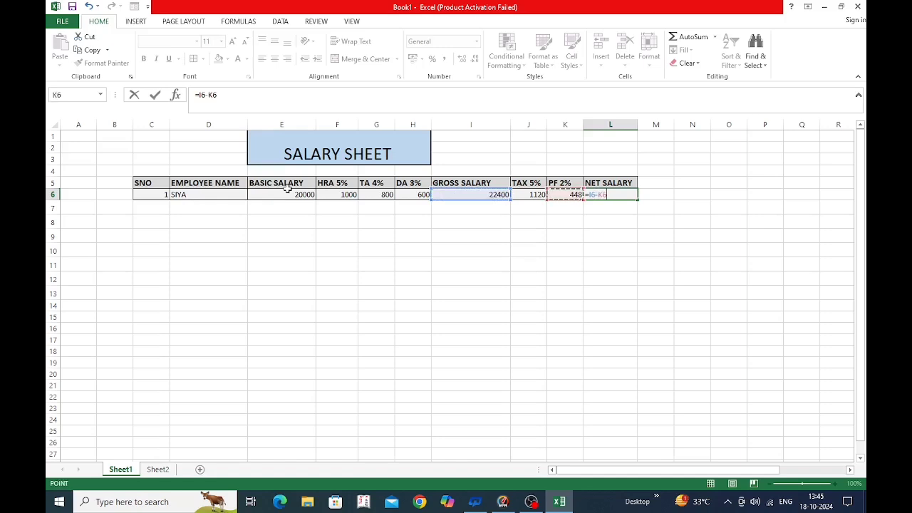
{"action": "type", "text": "-"}
{"action": "key", "text": "Left"}
{"action": "key", "text": "Left"}
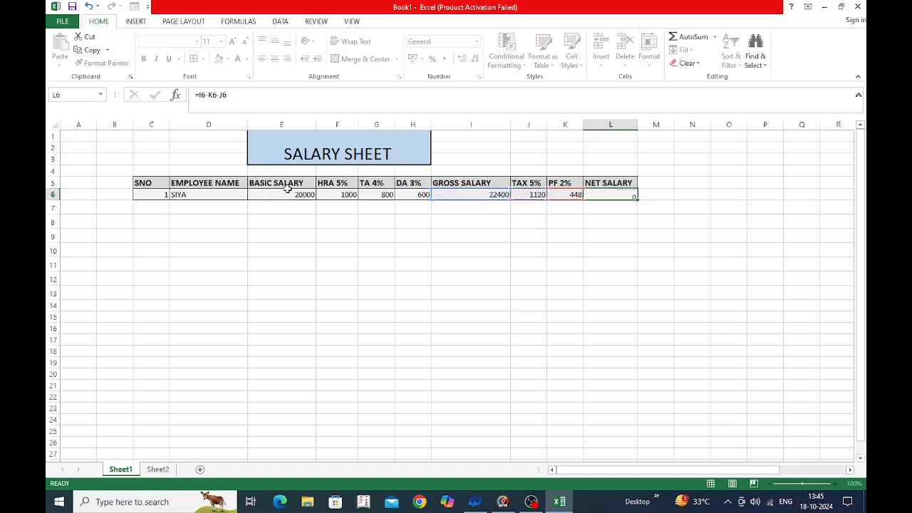
{"action": "key", "text": "Return"}
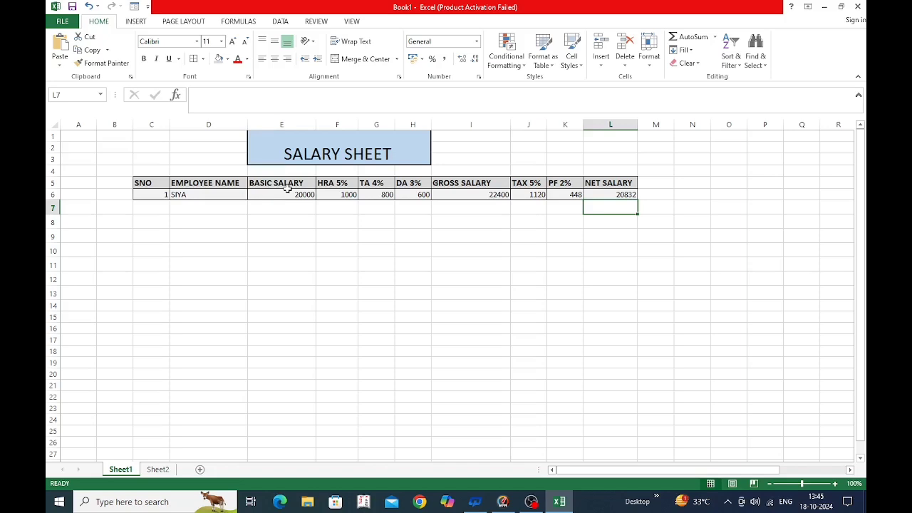
Look over the net salary cell and the row 5 headings between HRA and net salary.
{"action": "key", "text": "Up"}
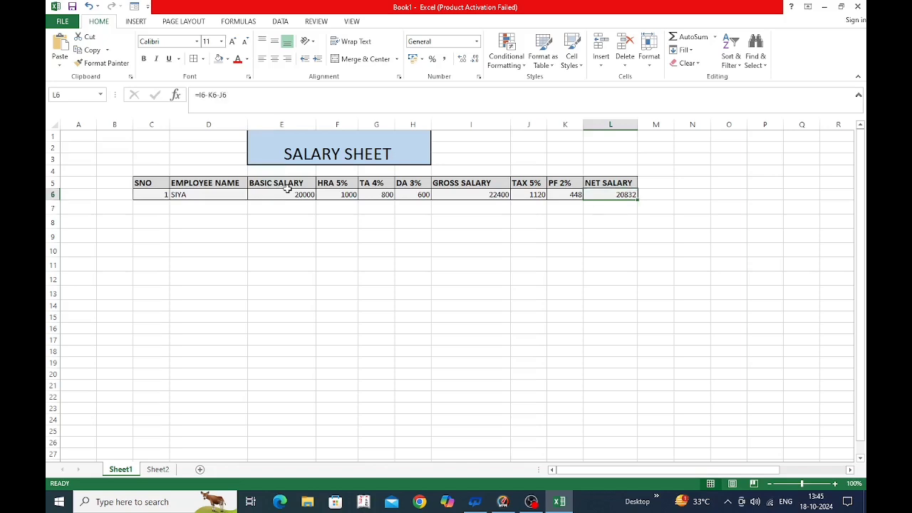
{"action": "key", "text": "Down"}
{"action": "key", "text": "Up"}
{"action": "key", "text": "Up"}
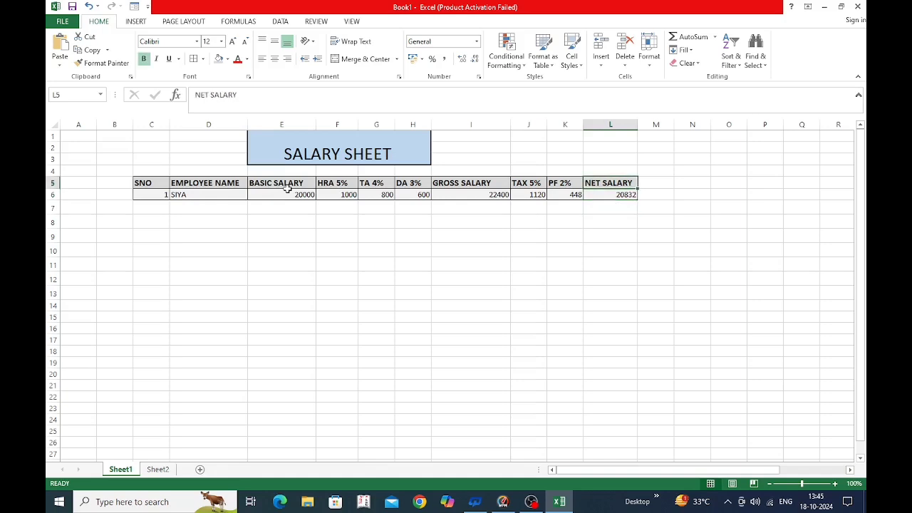
{"action": "key", "text": "Left"}
{"action": "key", "text": "Left"}
{"action": "key", "text": "Left"}
{"action": "key", "text": "Left"}
{"action": "key", "text": "Left"}
{"action": "key", "text": "Left"}
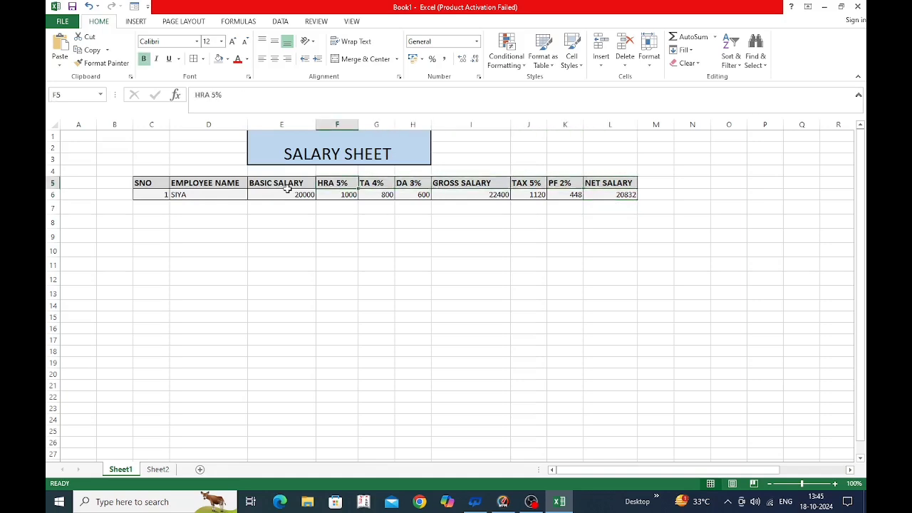
{"action": "key", "text": "Right"}
{"action": "key", "text": "Right"}
{"action": "key", "text": "Right"}
{"action": "key", "text": "Right"}
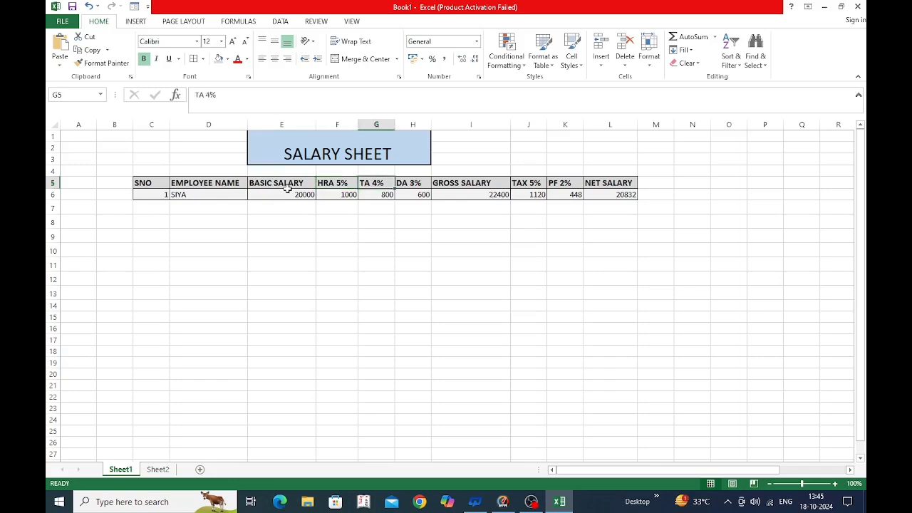
Examine the FORMULA reference table beside the salary sheet, going through its entries from HRA down to net salary.
{"action": "left_click_drag", "start_coordinate": [753, 471], "coordinate": [840, 477]}
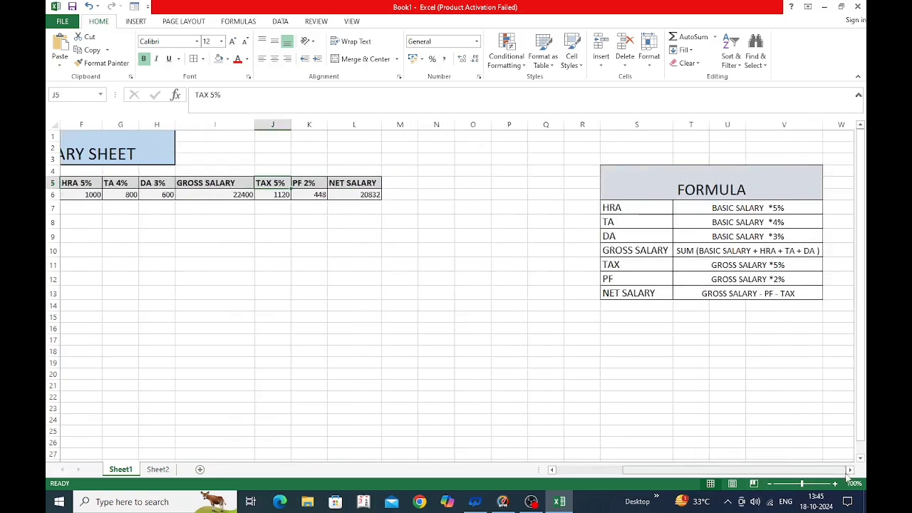
{"action": "left_click", "coordinate": [849, 471]}
{"action": "left_click", "coordinate": [851, 471]}
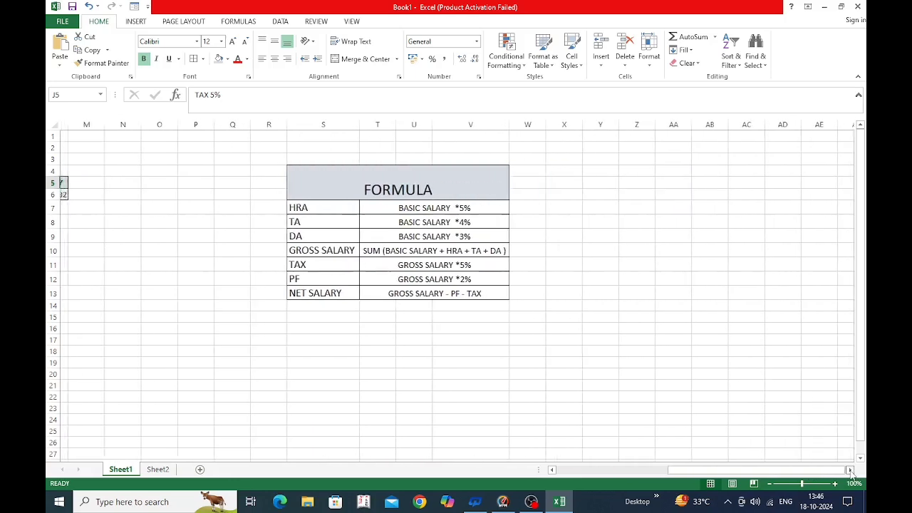
{"action": "left_click", "coordinate": [293, 207]}
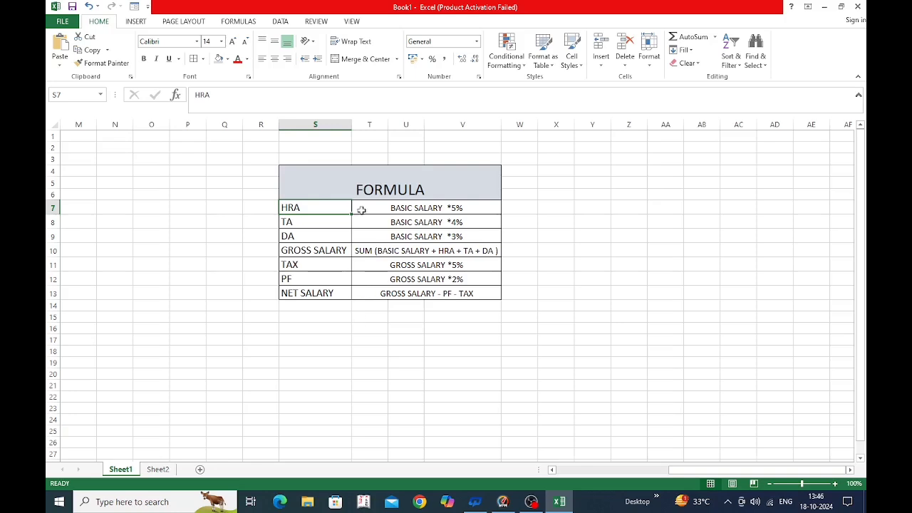
{"action": "left_click", "coordinate": [310, 226]}
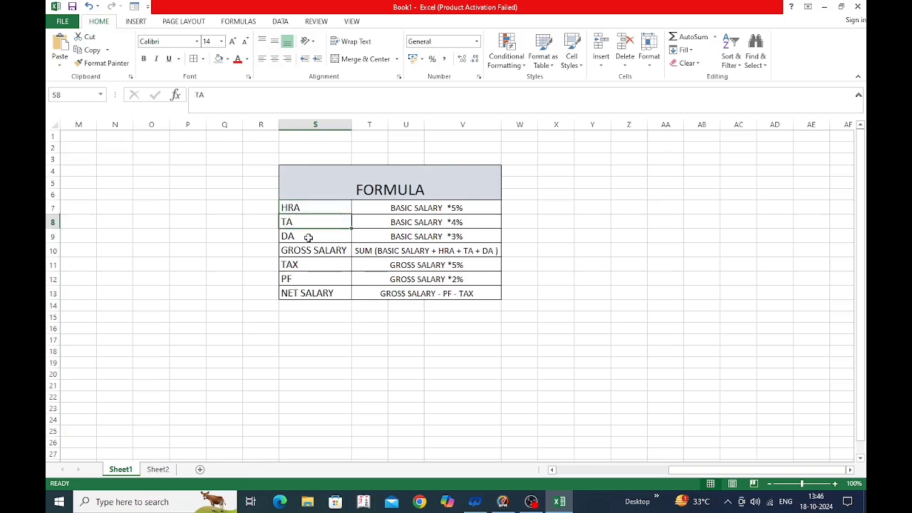
{"action": "left_click", "coordinate": [308, 237]}
{"action": "left_click", "coordinate": [308, 251]}
{"action": "left_click", "coordinate": [307, 265]}
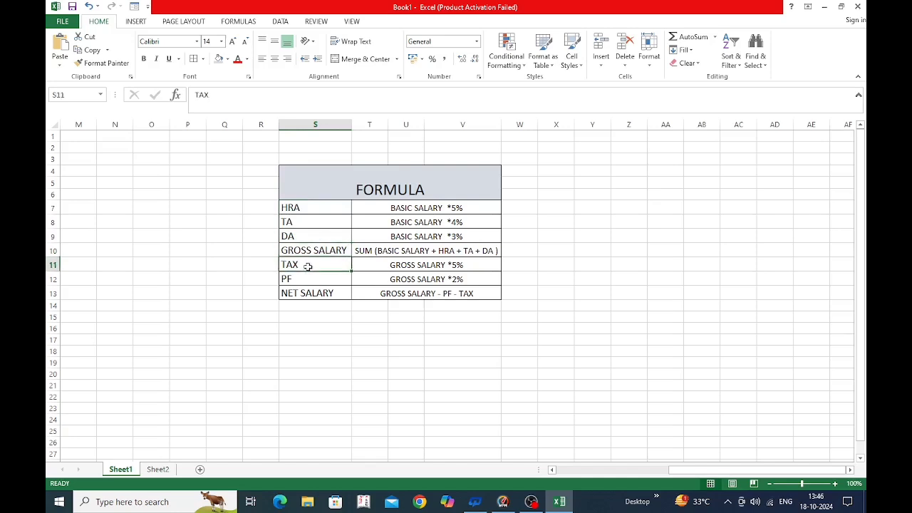
{"action": "left_click", "coordinate": [312, 279]}
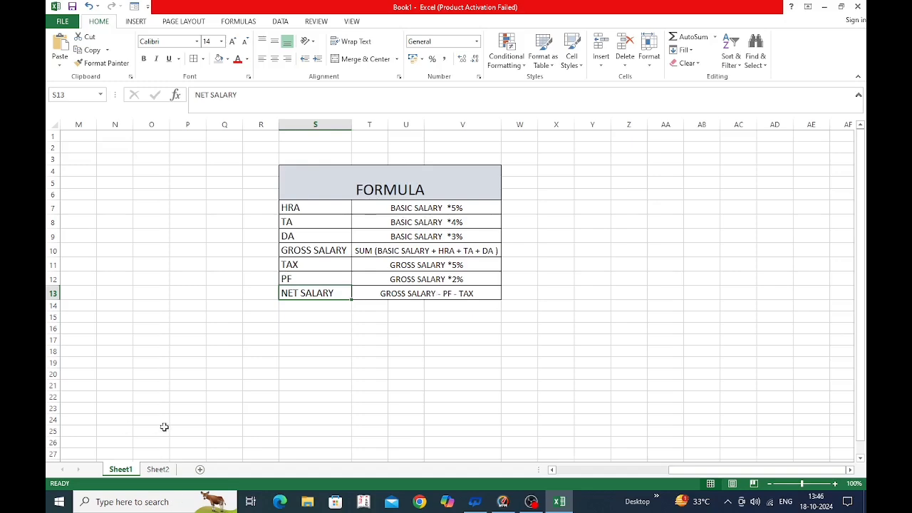
Return to the salary table, and open Sheet2 to view the full forms of HRA, TA, DA and PF.
{"action": "left_click", "coordinate": [551, 470]}
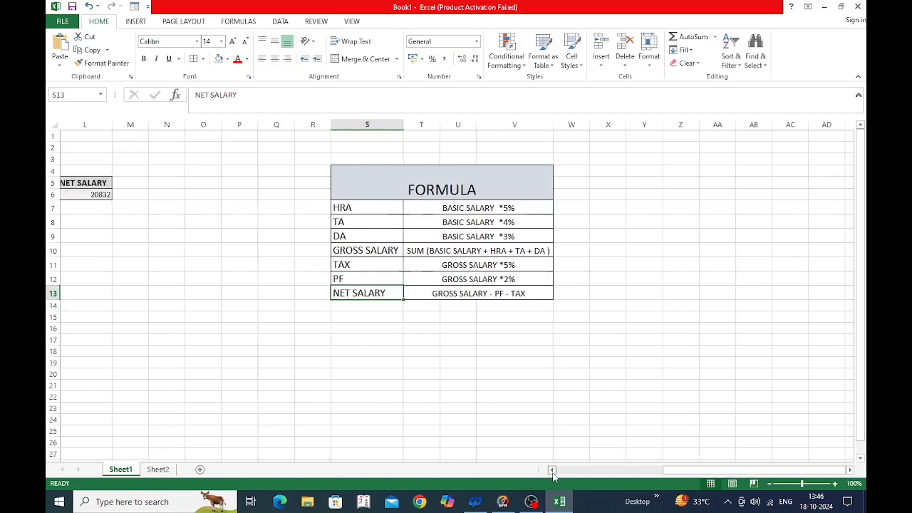
{"action": "left_click", "coordinate": [552, 469]}
{"action": "left_click", "coordinate": [551, 469]}
{"action": "left_click", "coordinate": [551, 470]}
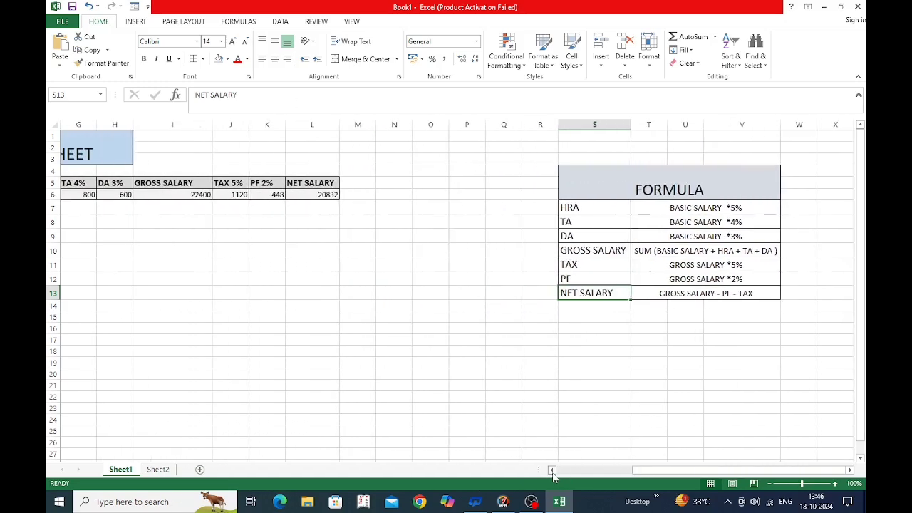
{"action": "left_click", "coordinate": [552, 469]}
{"action": "left_click", "coordinate": [552, 469]}
{"action": "left_click", "coordinate": [552, 469]}
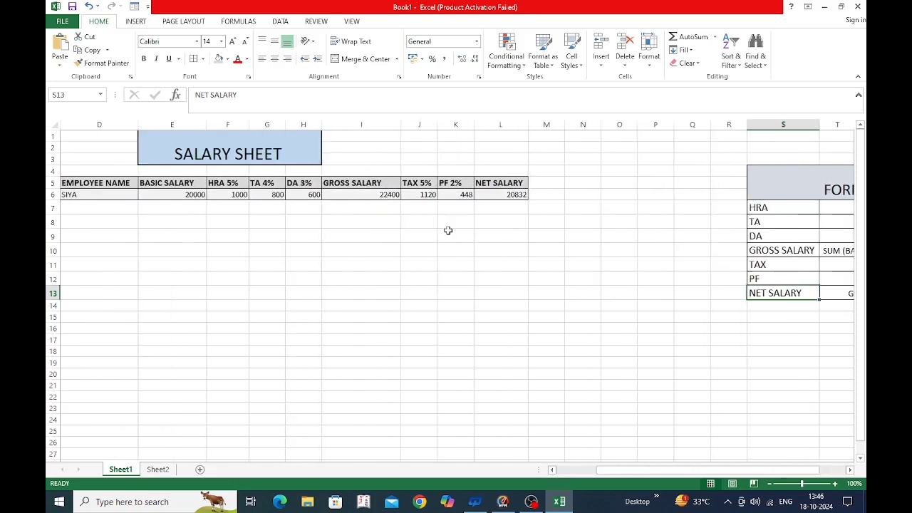
{"action": "left_click", "coordinate": [157, 470]}
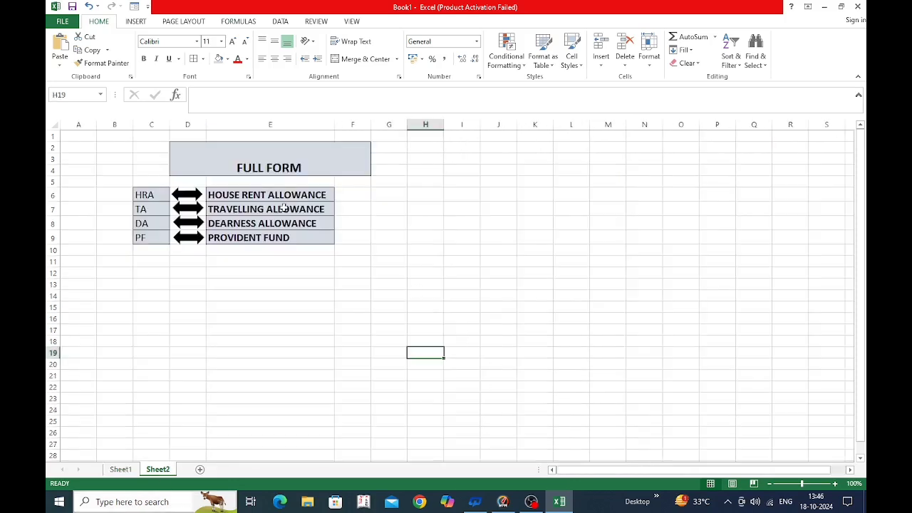